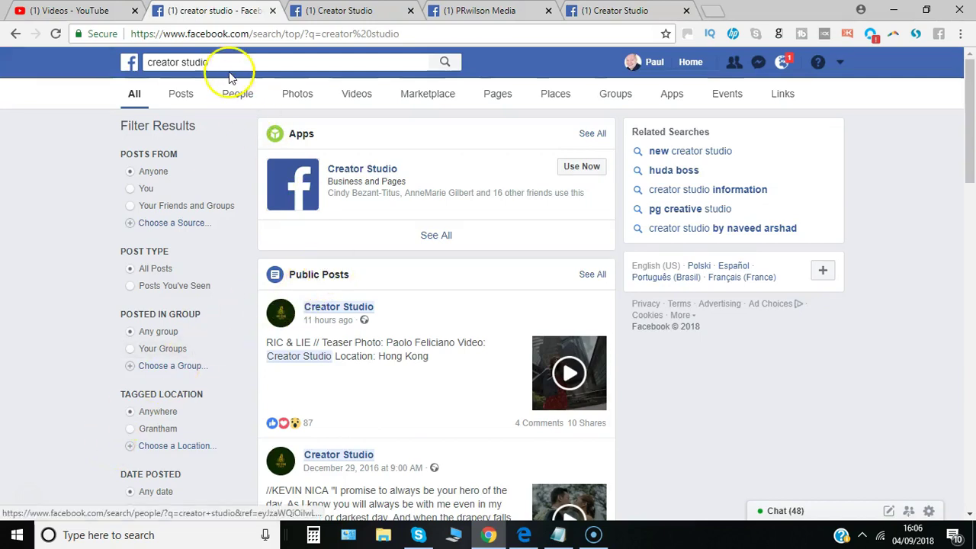
# Step: Launch Creator Studio from the search results and look through the All Pages list
pyautogui.click(581, 168)
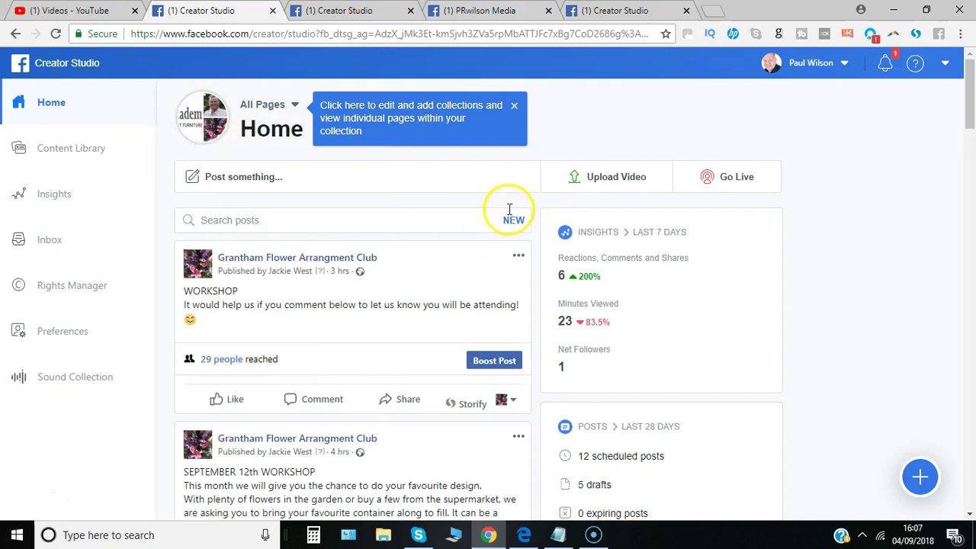
pyautogui.click(248, 104)
pyautogui.click(172, 122)
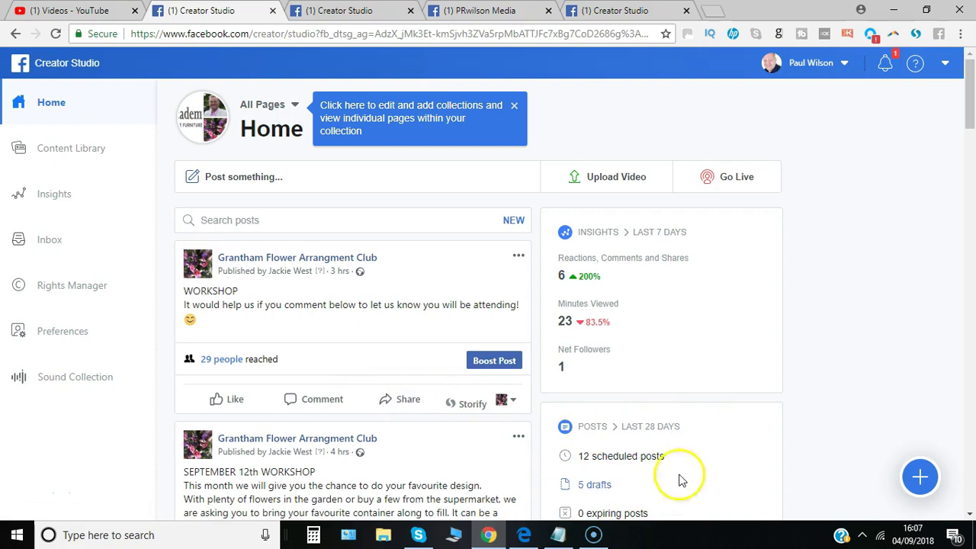
# Step: Open the Content Library and filter posts to Video, then Photo
pyautogui.click(60, 154)
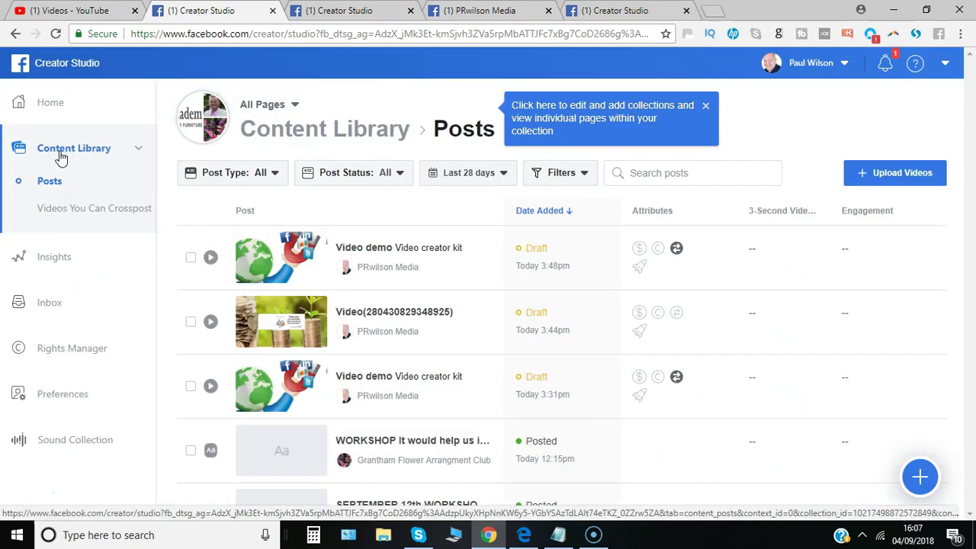
pyautogui.click(280, 180)
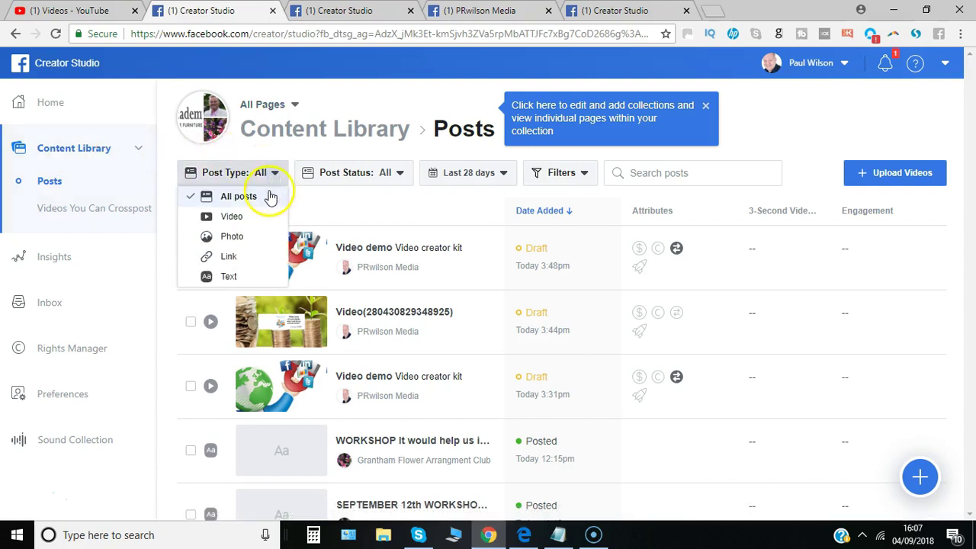
pyautogui.click(247, 219)
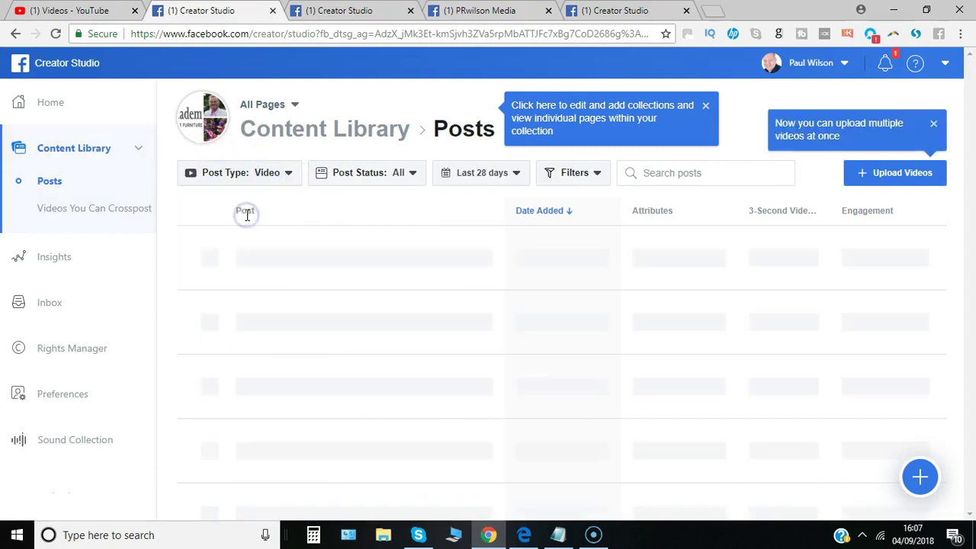
pyautogui.click(260, 172)
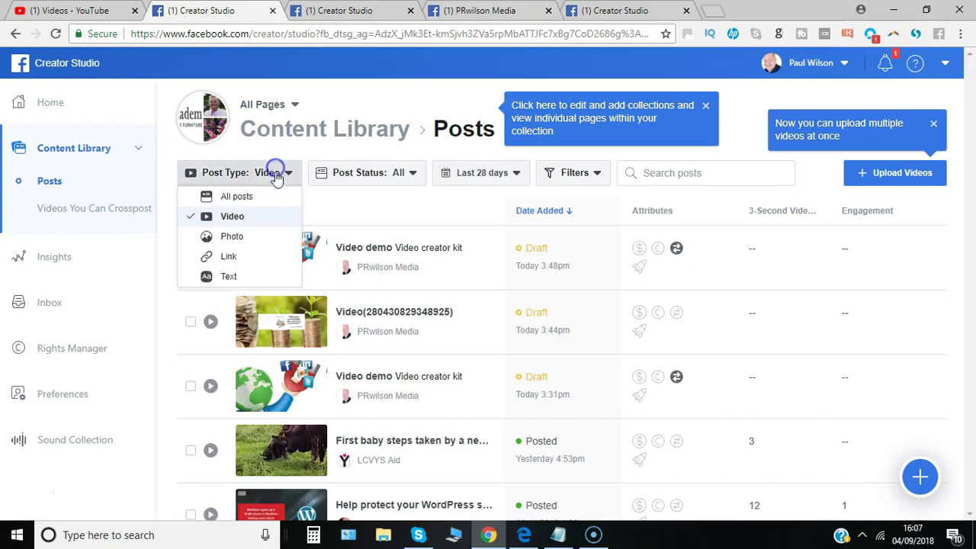
pyautogui.click(258, 236)
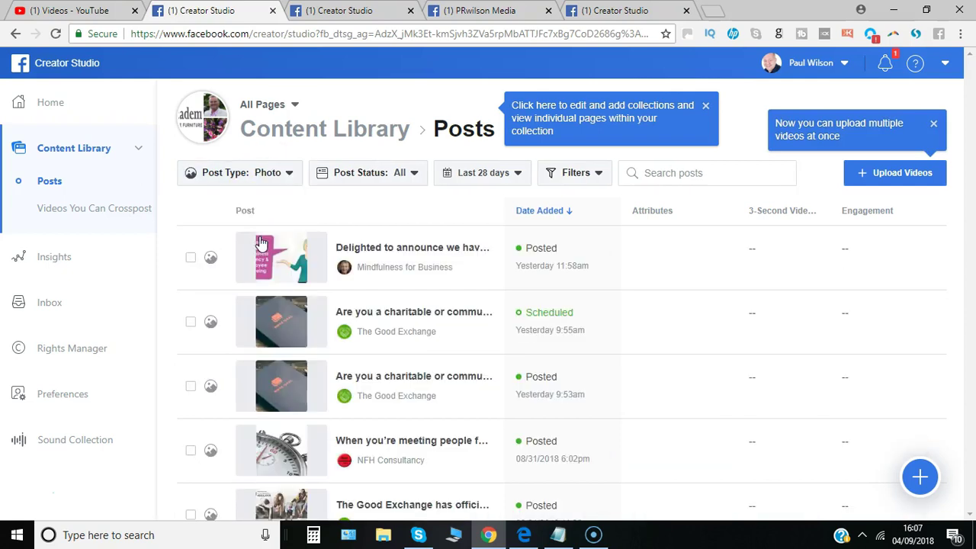
# Step: Filter posts to Link, then Text, then reset the post type to All
pyautogui.click(284, 177)
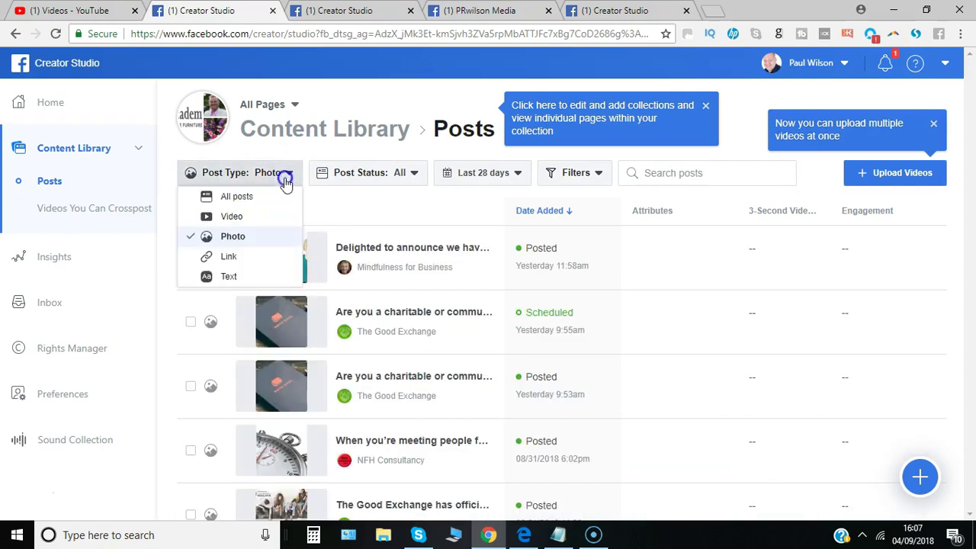
pyautogui.click(256, 257)
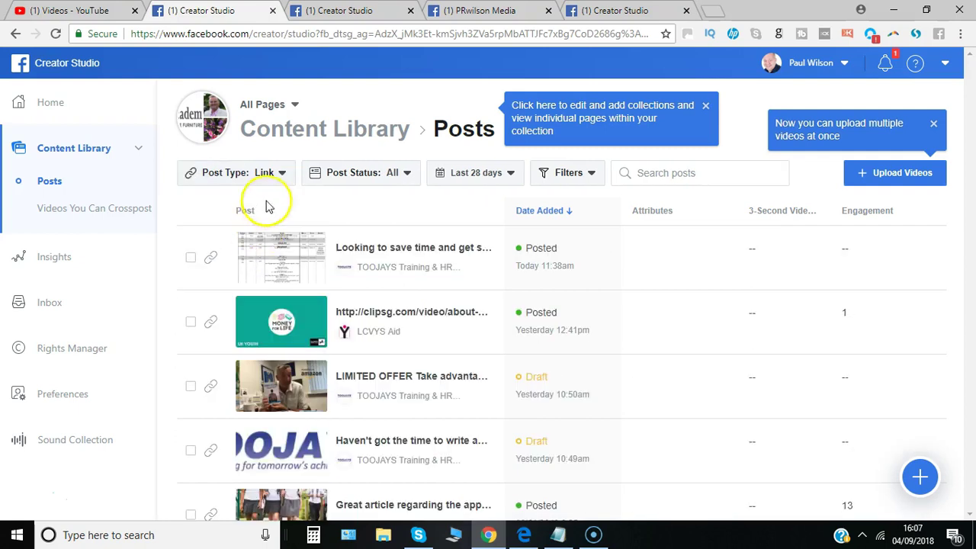
pyautogui.click(279, 173)
pyautogui.click(262, 276)
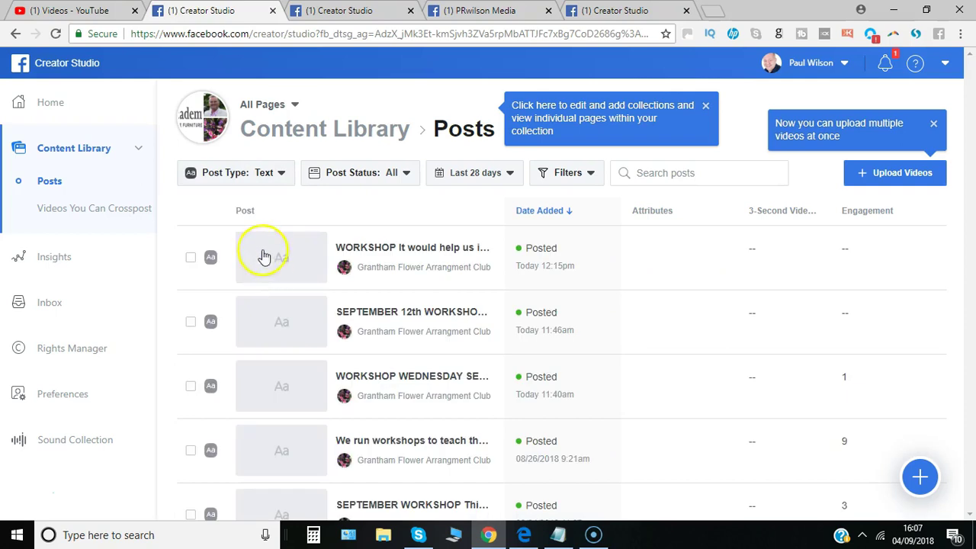
pyautogui.click(282, 174)
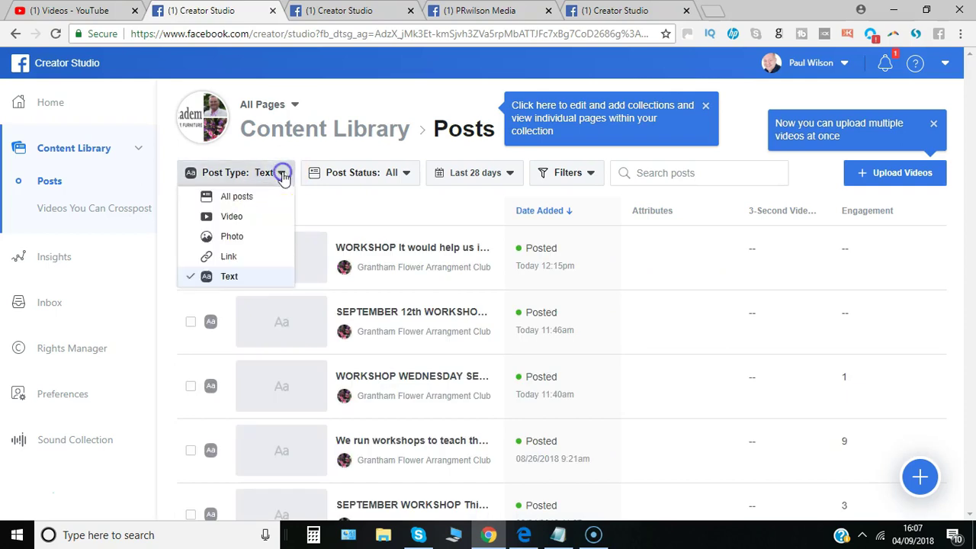
pyautogui.click(270, 196)
pyautogui.click(398, 175)
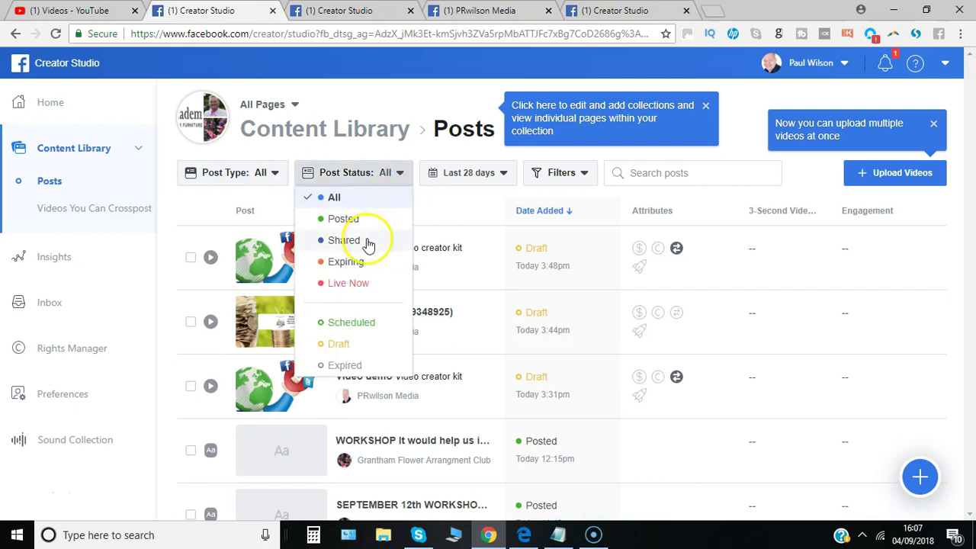
# Step: Set the Post Status filter to Scheduled
pyautogui.click(374, 326)
pyautogui.click(374, 326)
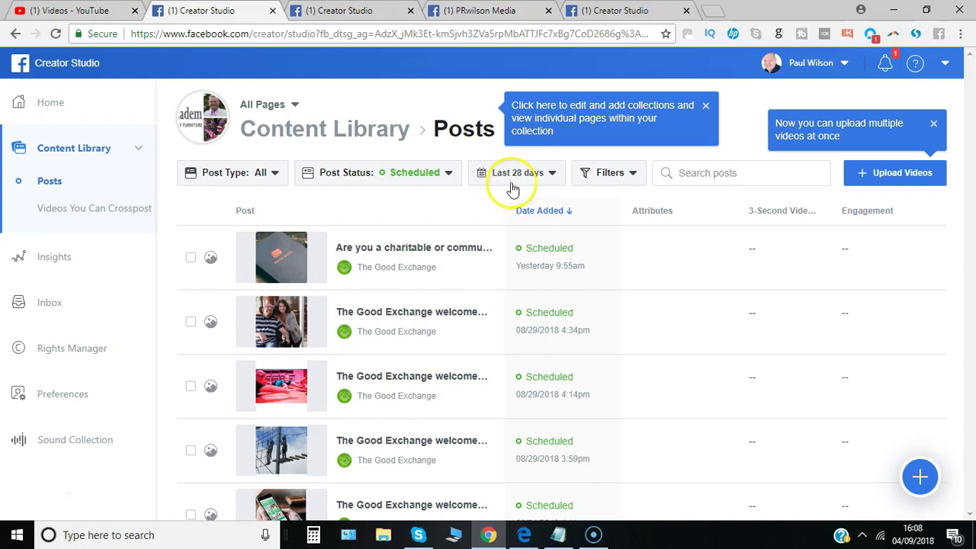
# Step: Limit scheduled posts to the last 7 days and browse the Filters menu's Actions options
pyautogui.click(551, 176)
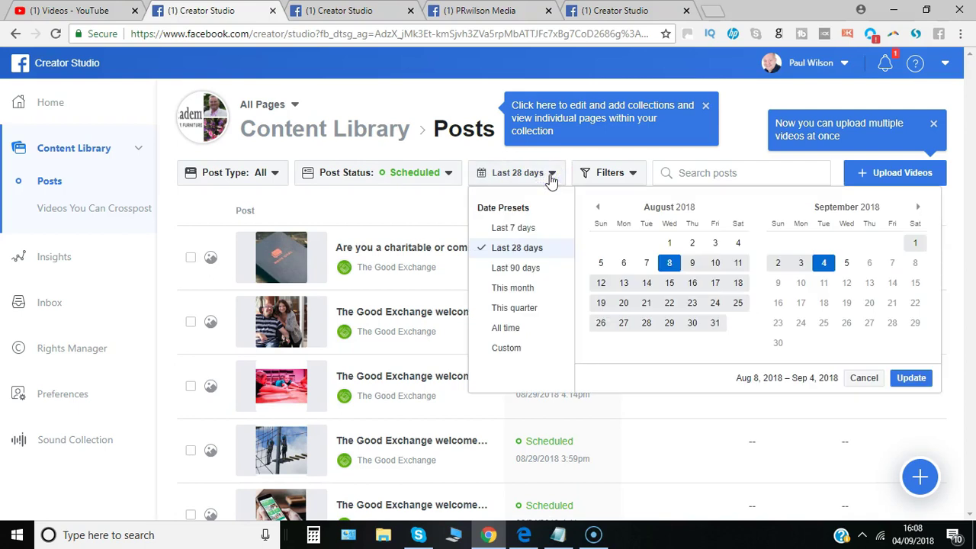
pyautogui.click(531, 229)
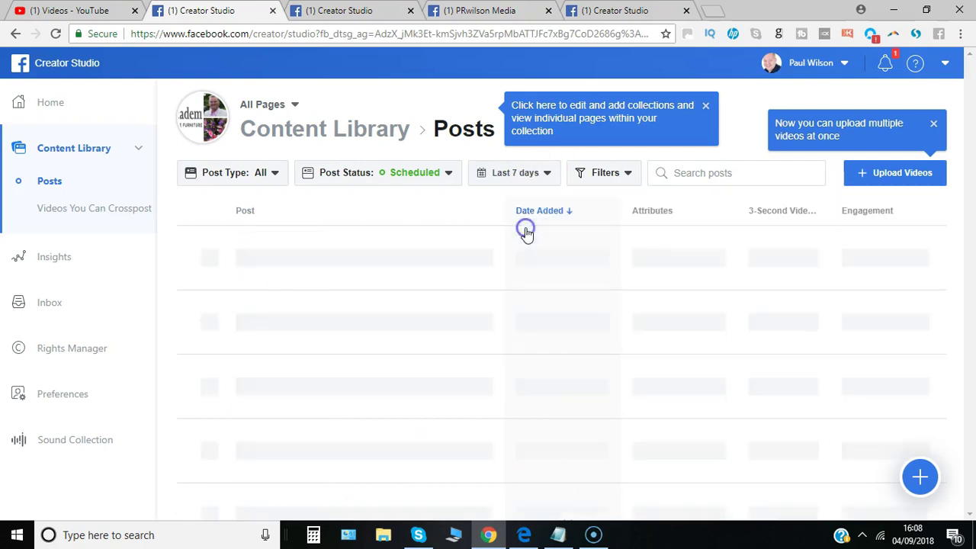
pyautogui.click(627, 173)
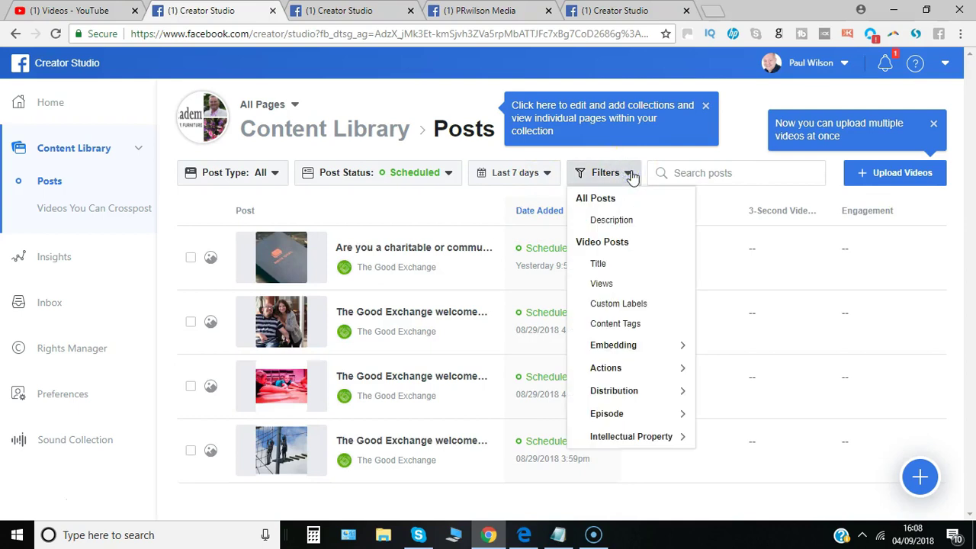
pyautogui.click(625, 228)
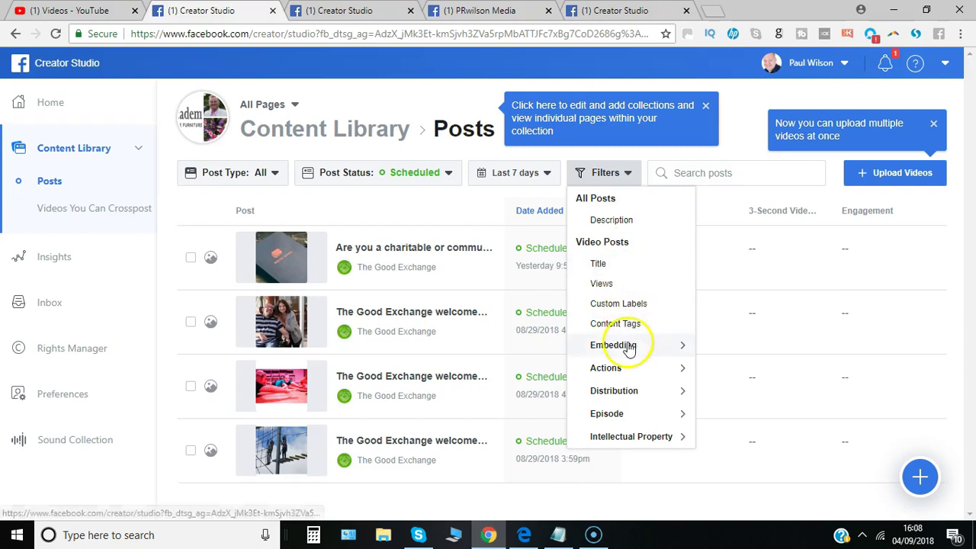
pyautogui.click(630, 370)
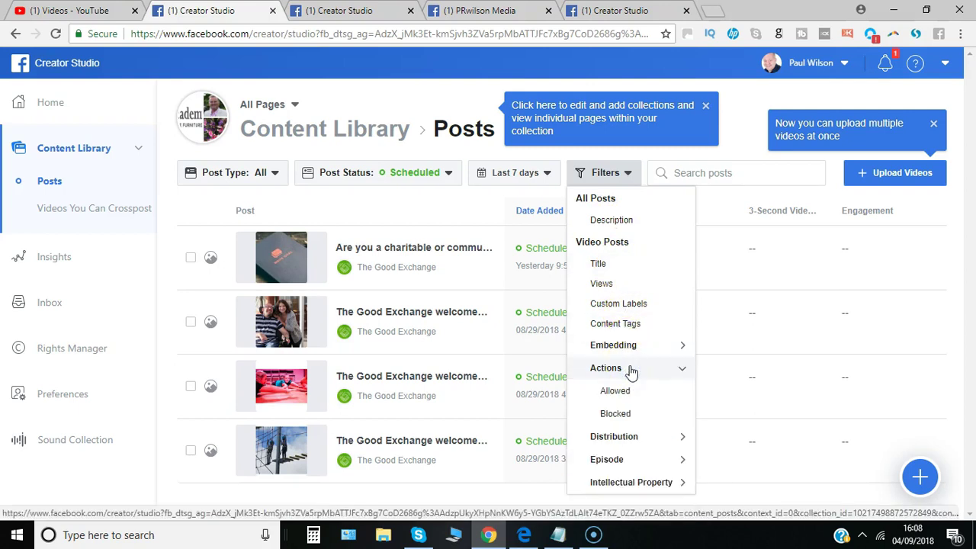
pyautogui.click(728, 200)
pyautogui.click(699, 173)
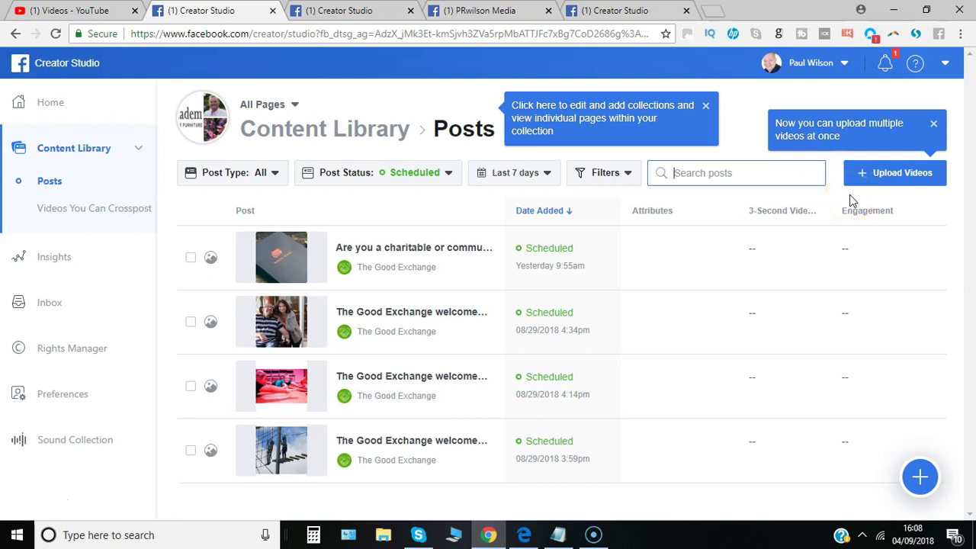
pyautogui.click(875, 174)
pyautogui.click(436, 195)
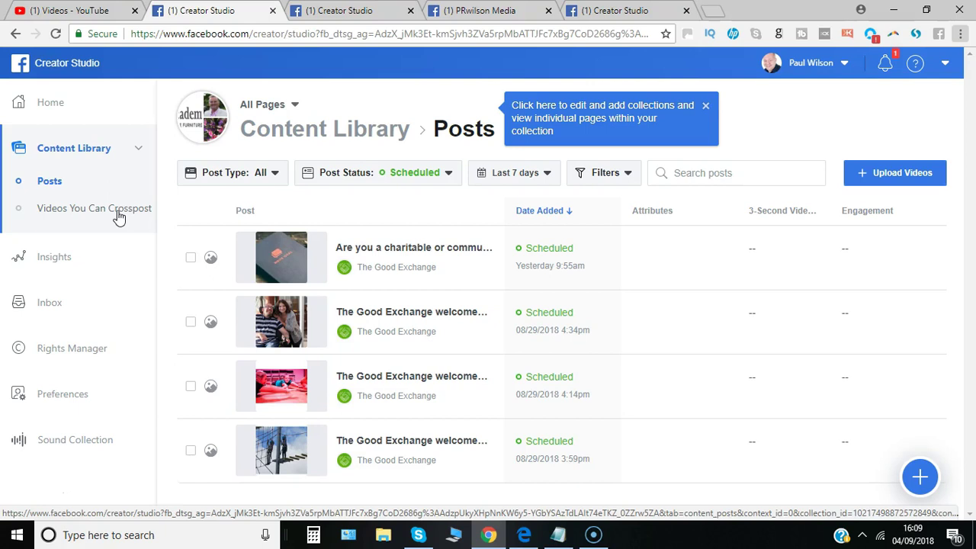
# Step: Set Post Type to Video and Post Status to Draft, leaving three drafts
pyautogui.click(267, 171)
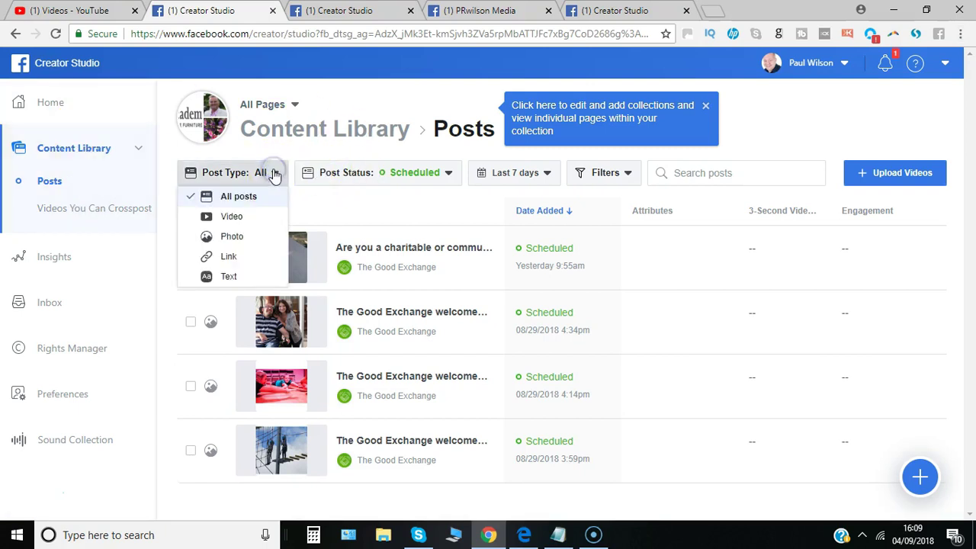
pyautogui.click(256, 218)
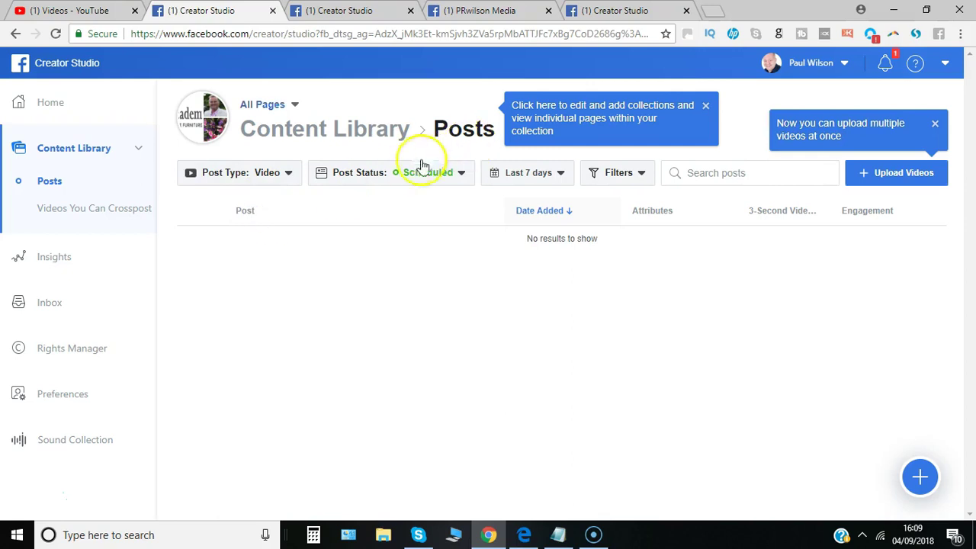
pyautogui.click(443, 177)
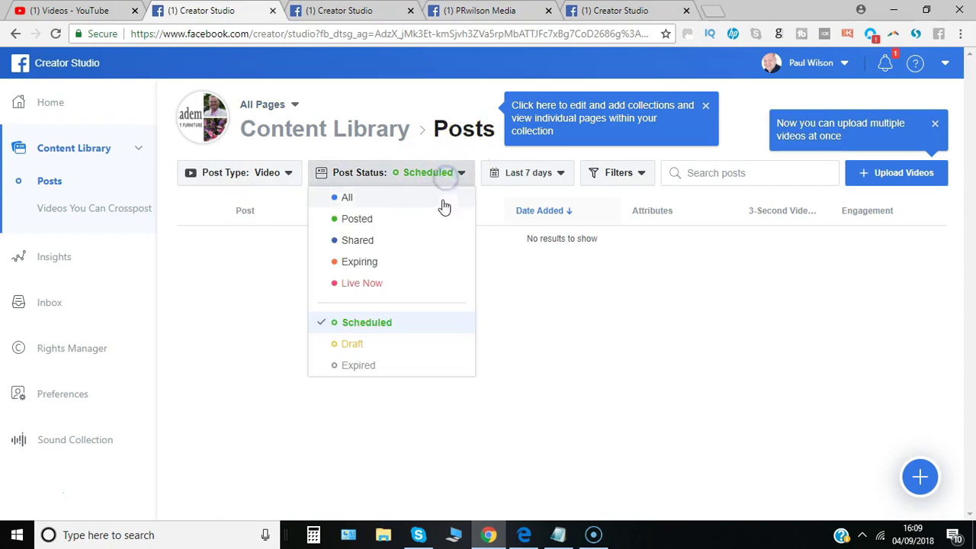
pyautogui.click(394, 344)
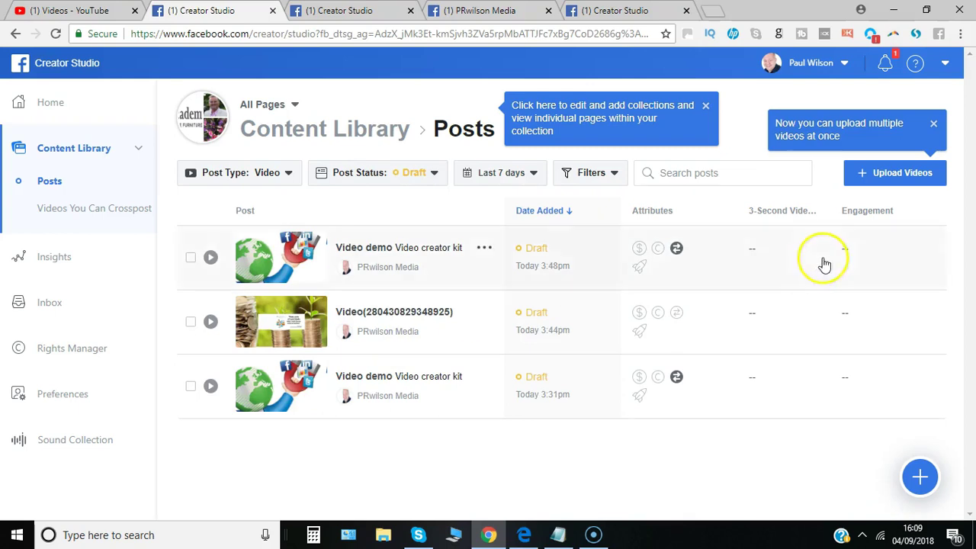
pyautogui.moveTo(343, 321)
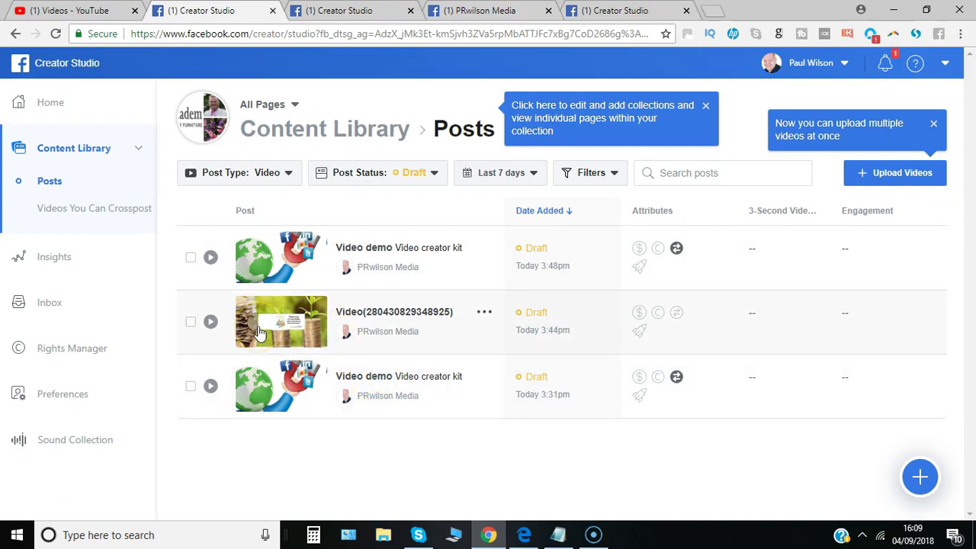
# Step: Select the newest 'Video demo' draft and download it as an SD mp4
pyautogui.click(200, 274)
pyautogui.click(192, 257)
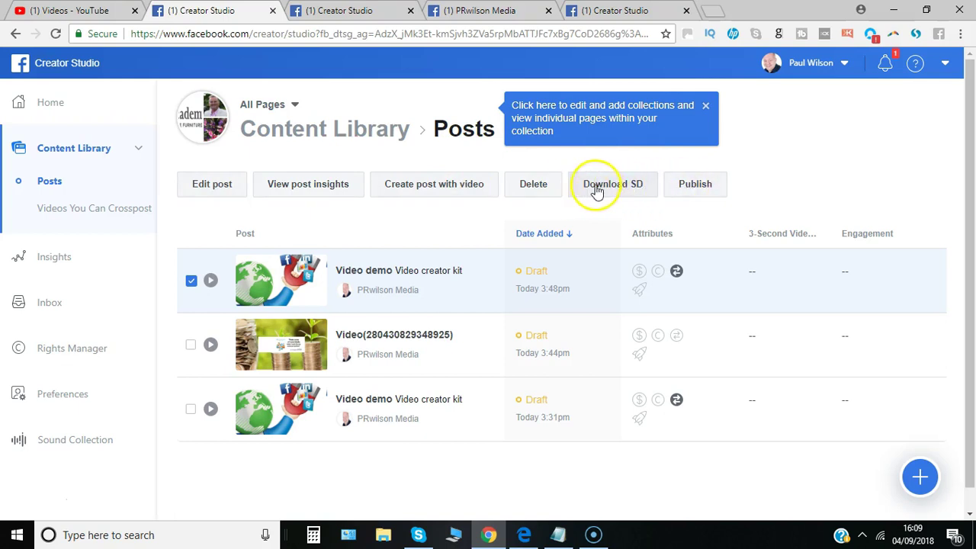
pyautogui.click(596, 190)
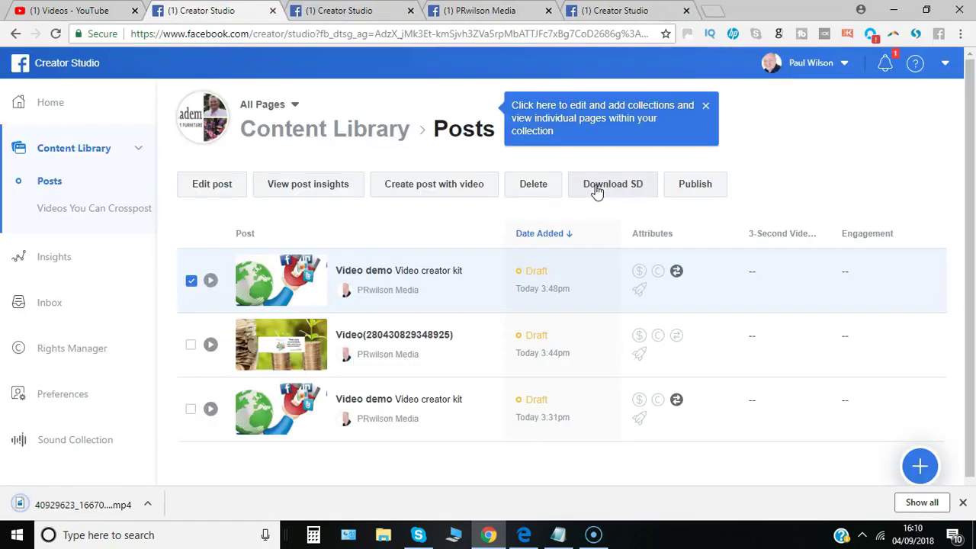